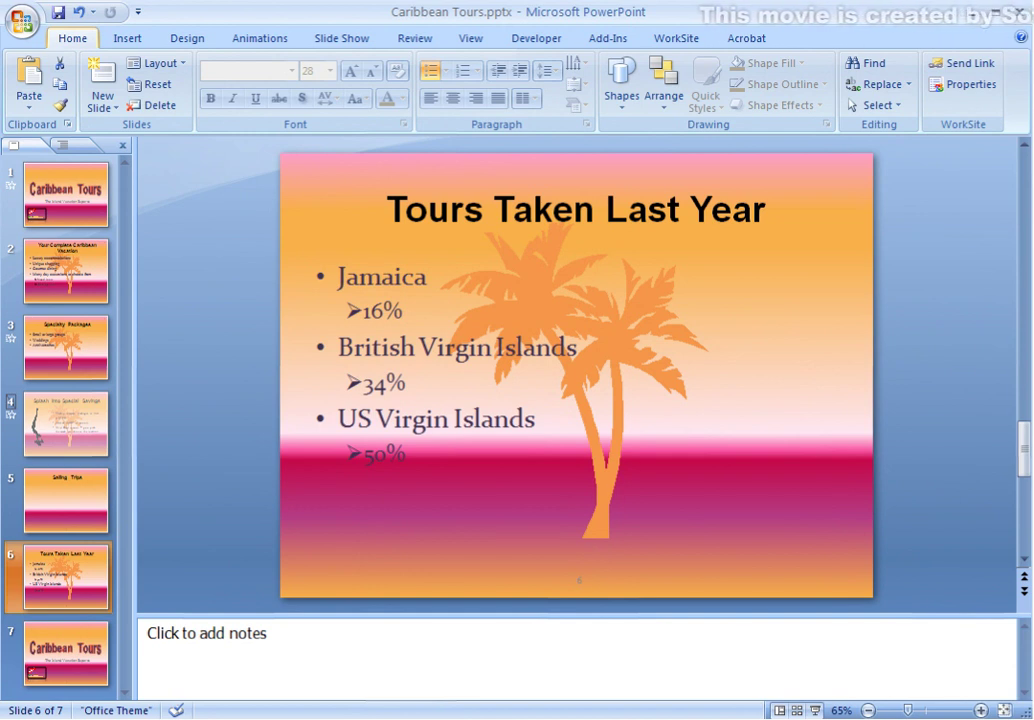
- Highlight all three island bullets on slide 6, Jamaica through 50%, with the Home tab showing
{"action": "left_click", "coordinate": [420, 455]}
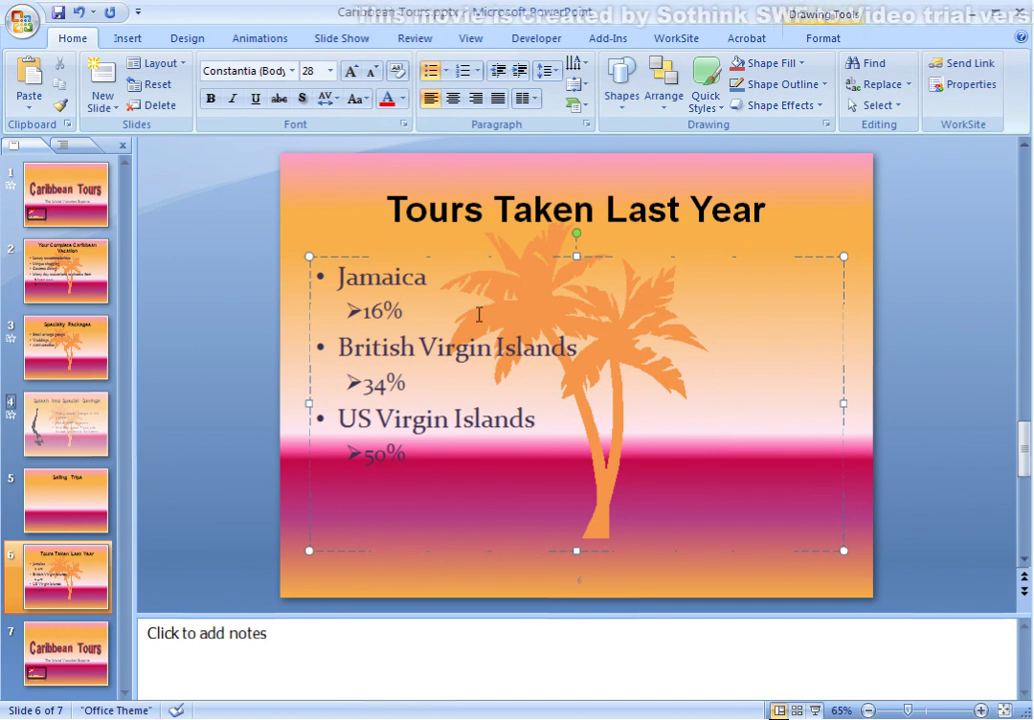
{"action": "left_click_drag", "start_coordinate": [491, 452], "coordinate": [340, 272]}
{"action": "left_click", "coordinate": [352, 266]}
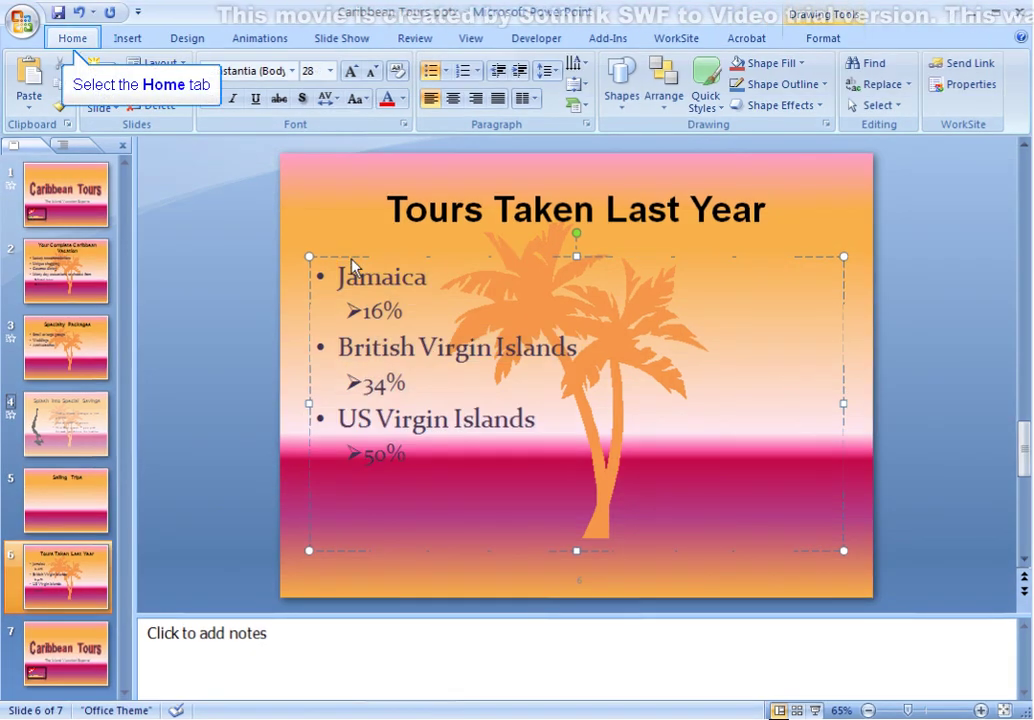
{"action": "left_click", "coordinate": [74, 39]}
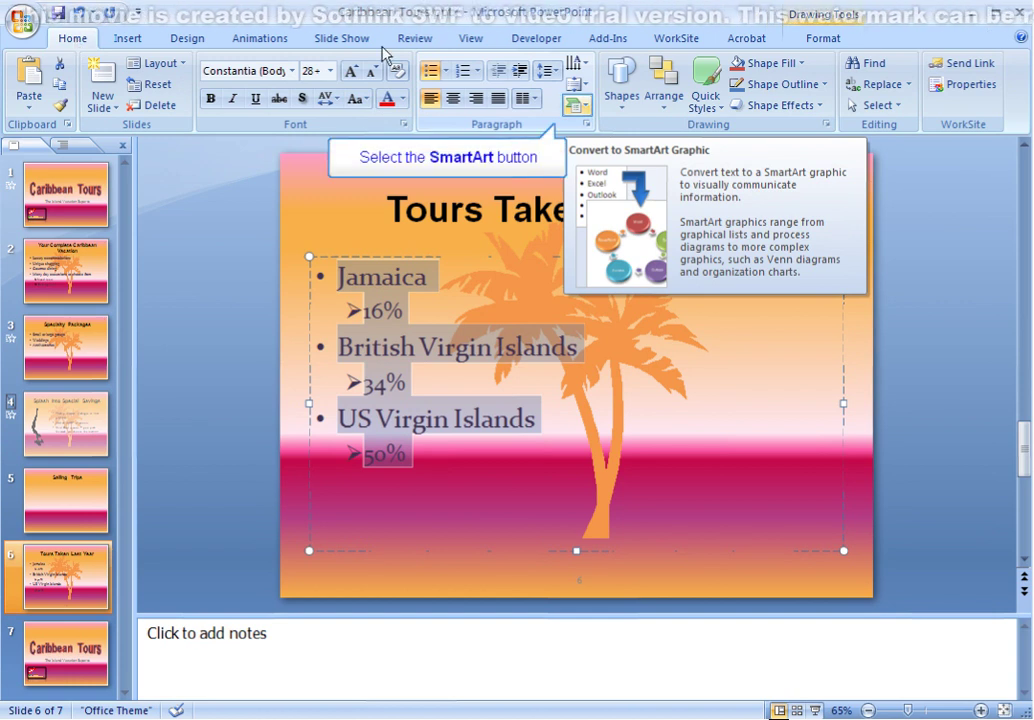
- Open More SmartArt Graphics from Convert to SmartArt in the Paragraph group
{"action": "left_click", "coordinate": [582, 108]}
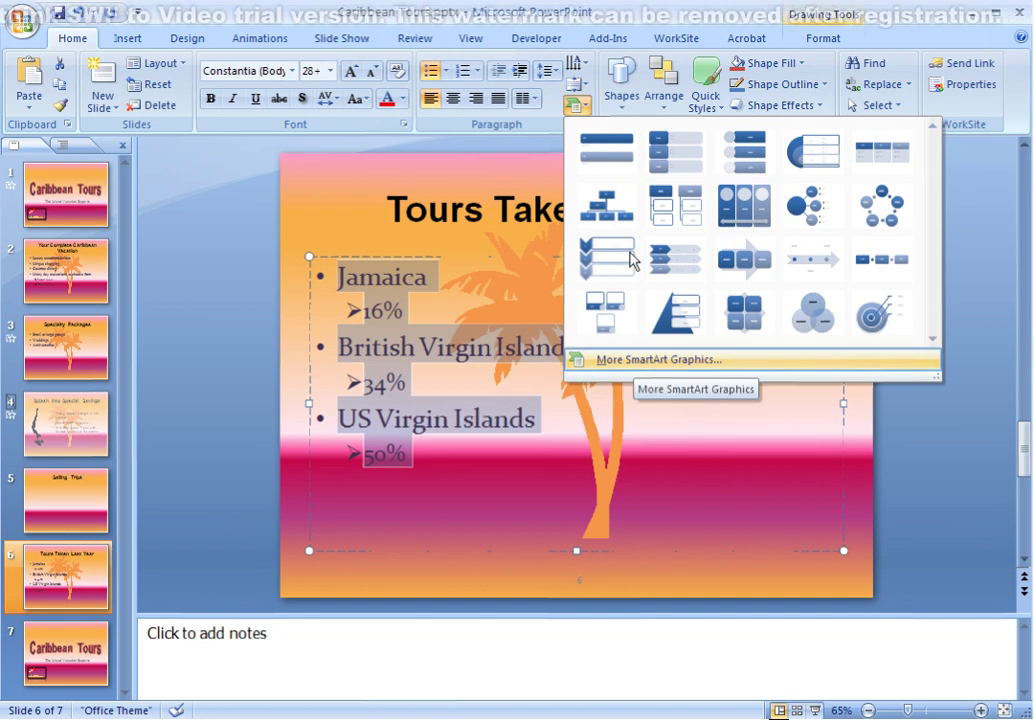
{"action": "left_click", "coordinate": [634, 366]}
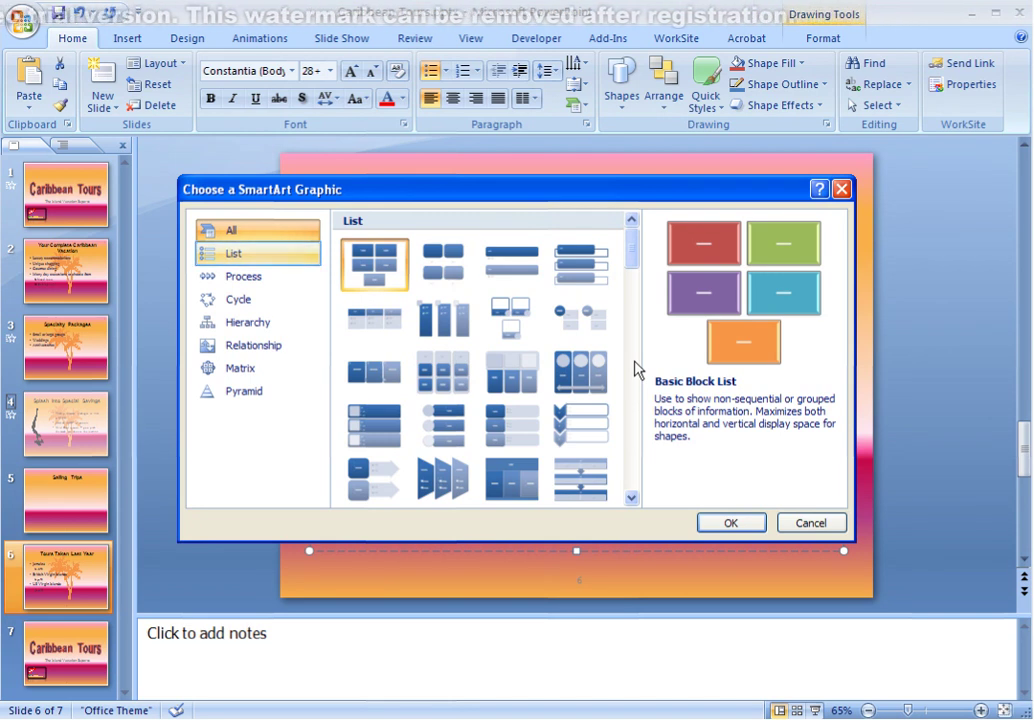
- After browsing the List, Process and Cycle layouts, convert the bullets to a Vertical Box List
{"action": "left_click", "coordinate": [228, 253]}
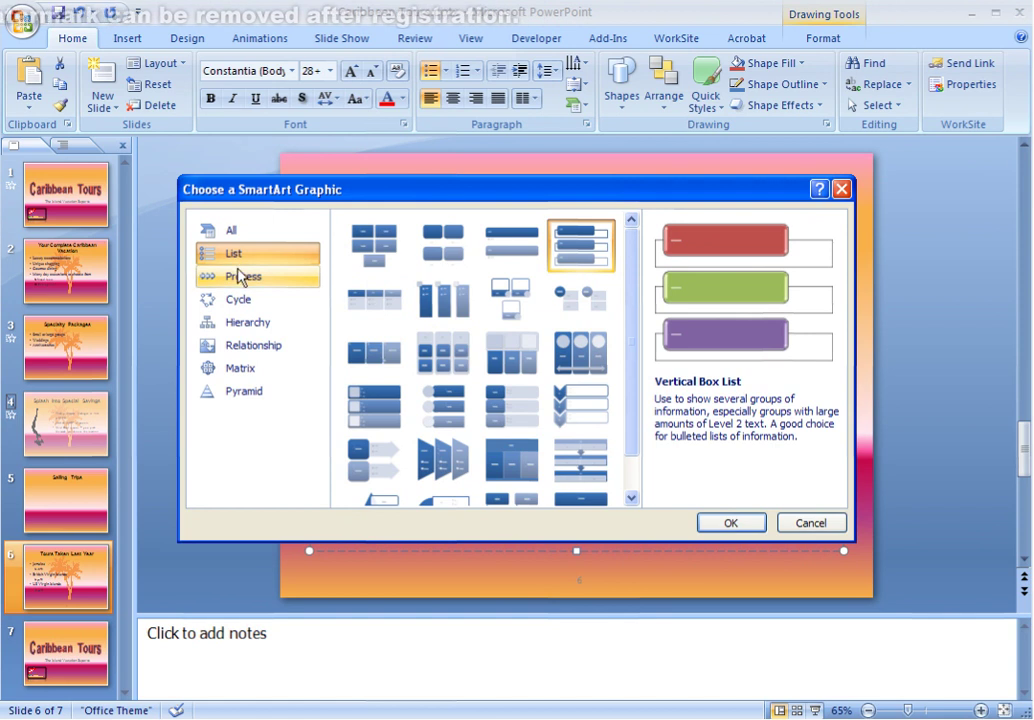
{"action": "left_click", "coordinate": [240, 282]}
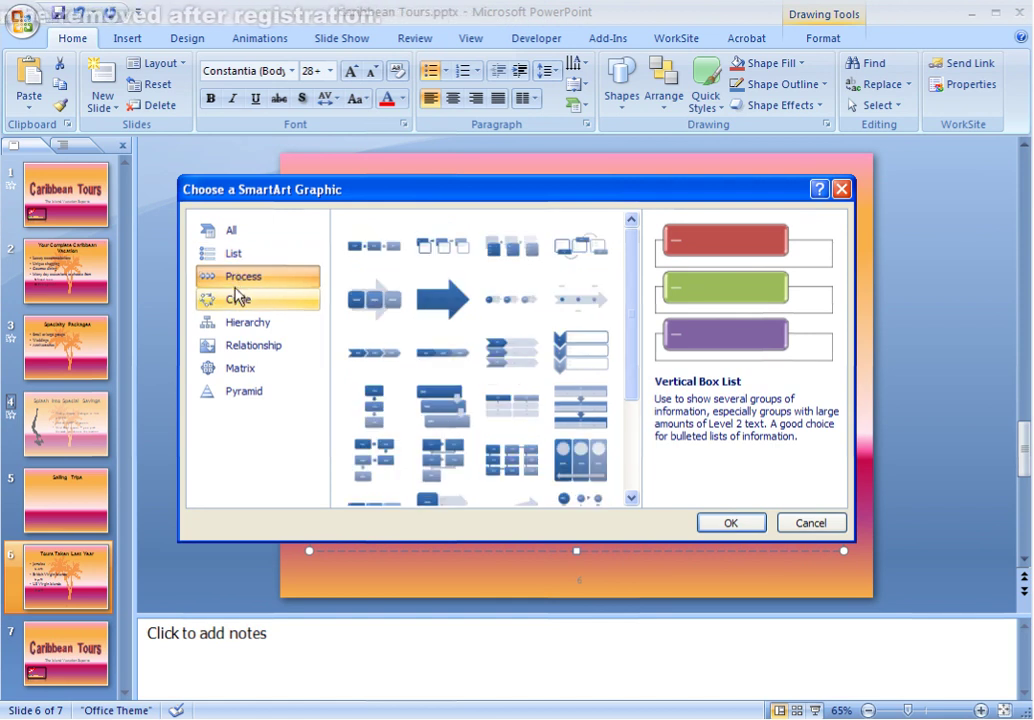
{"action": "left_click", "coordinate": [238, 300]}
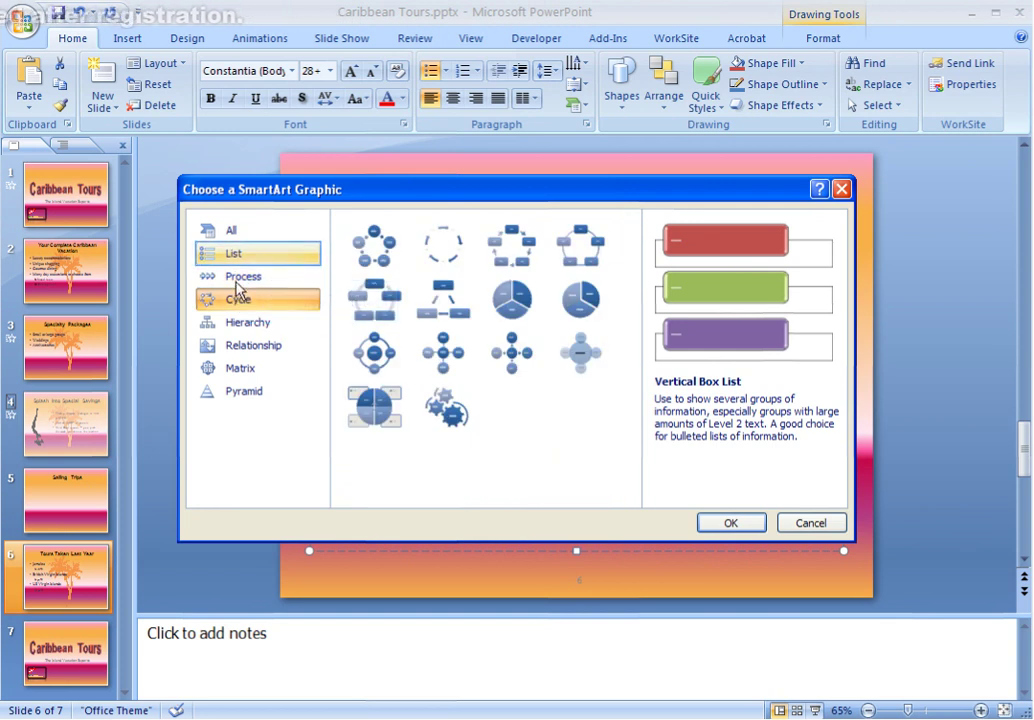
{"action": "left_click", "coordinate": [238, 256]}
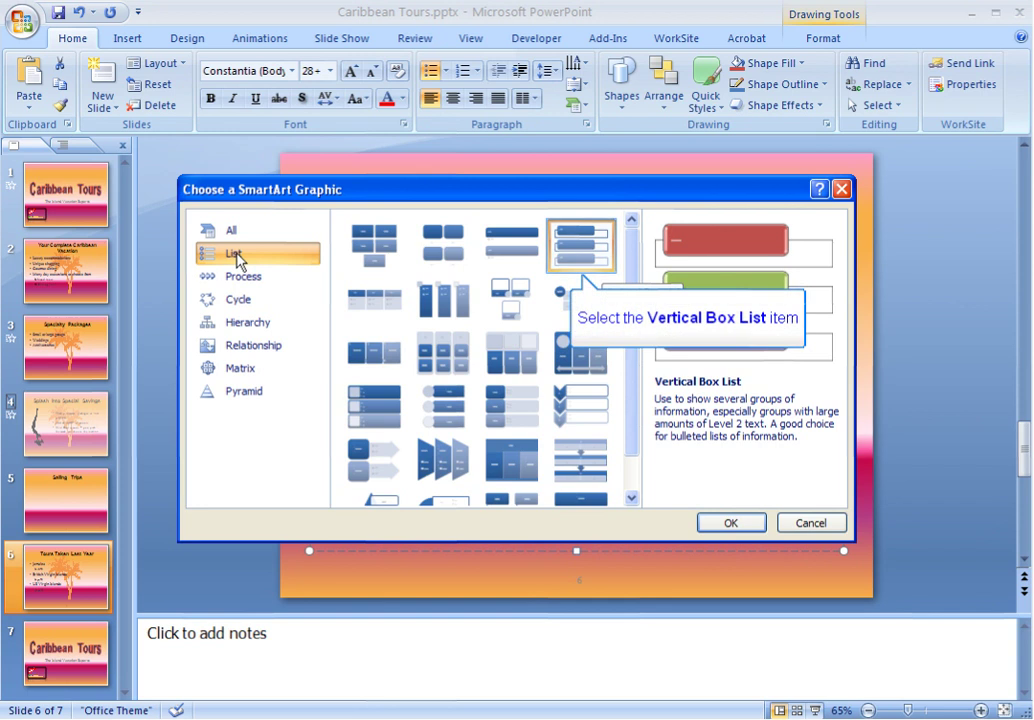
{"action": "left_click", "coordinate": [605, 266]}
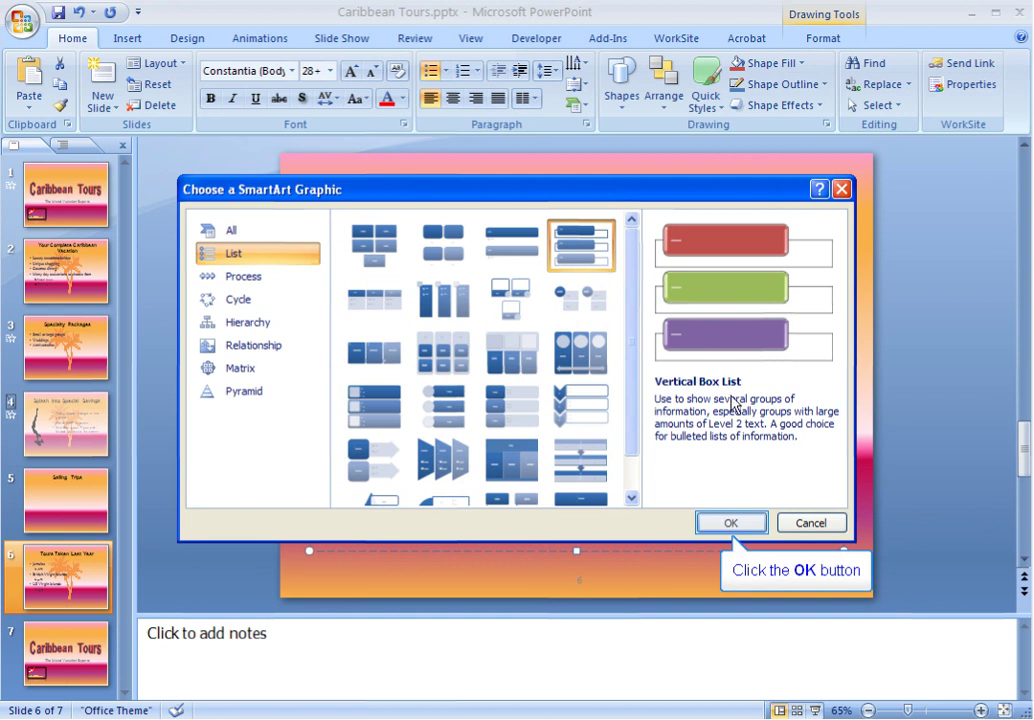
{"action": "left_click", "coordinate": [742, 522]}
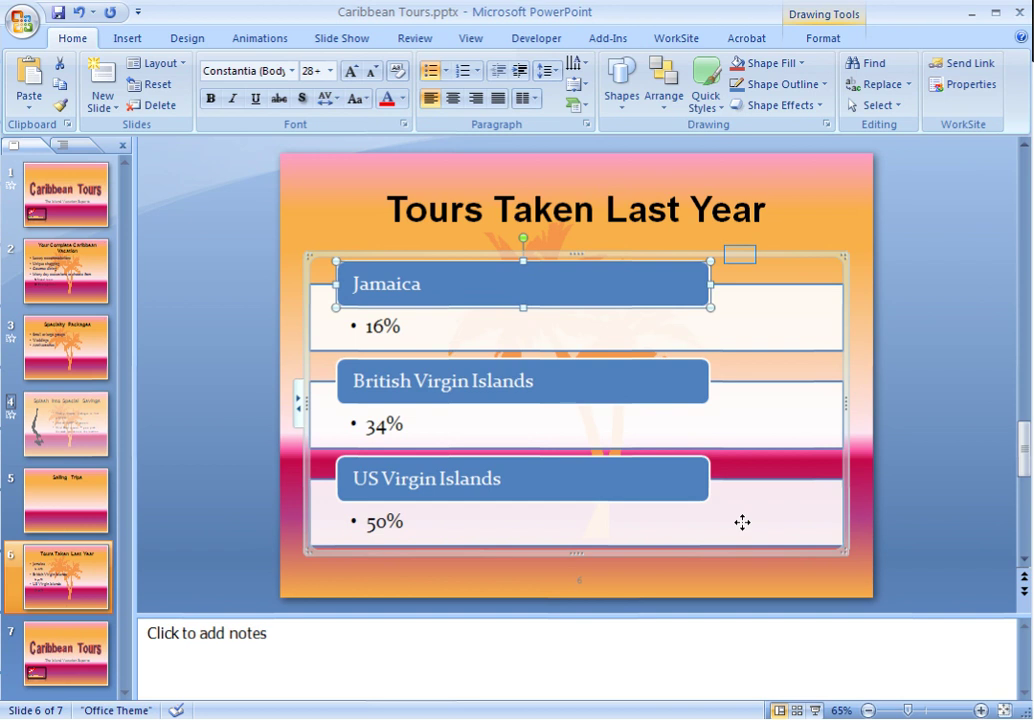
- Select the box list diagram and check its SmartArt Format options, then return to Design
{"action": "left_click", "coordinate": [740, 255]}
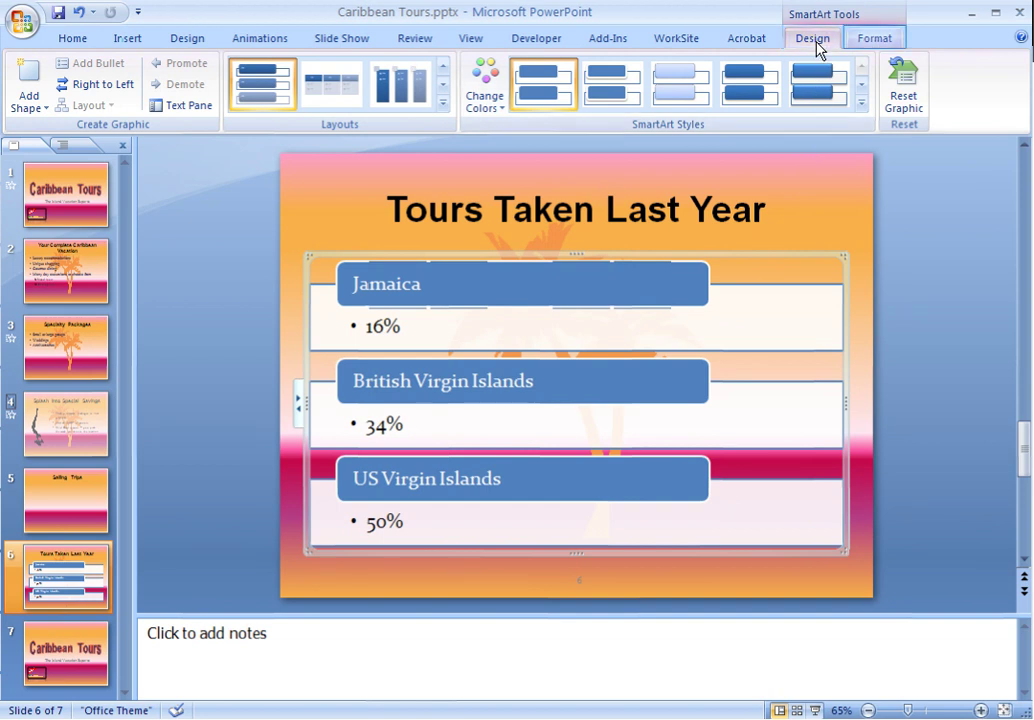
{"action": "left_click", "coordinate": [868, 42]}
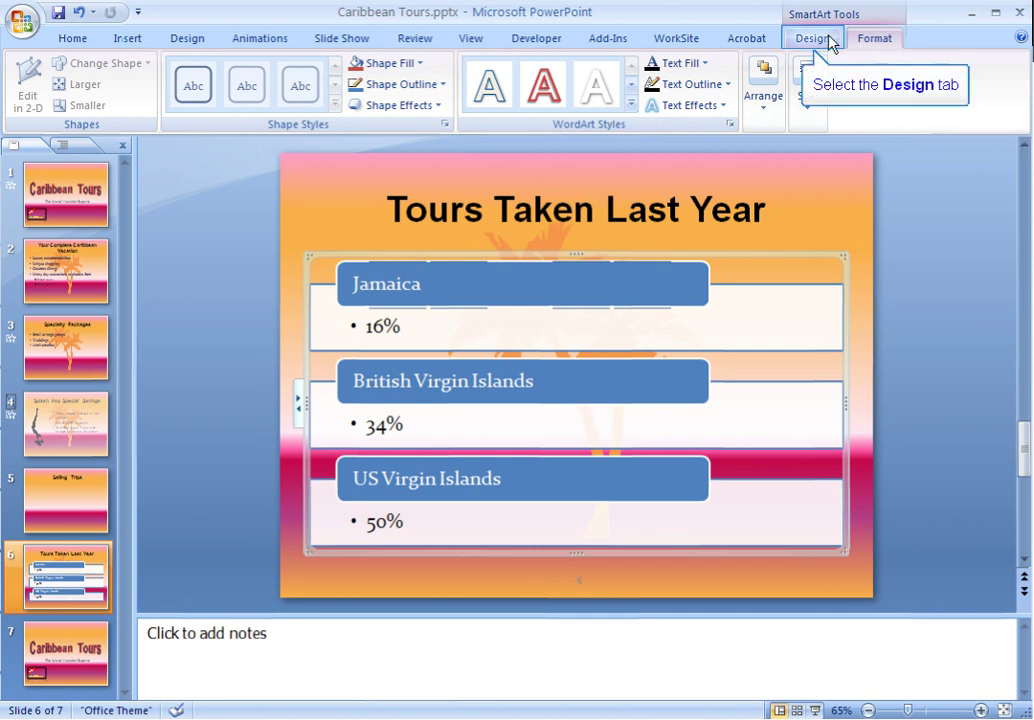
{"action": "left_click", "coordinate": [826, 41]}
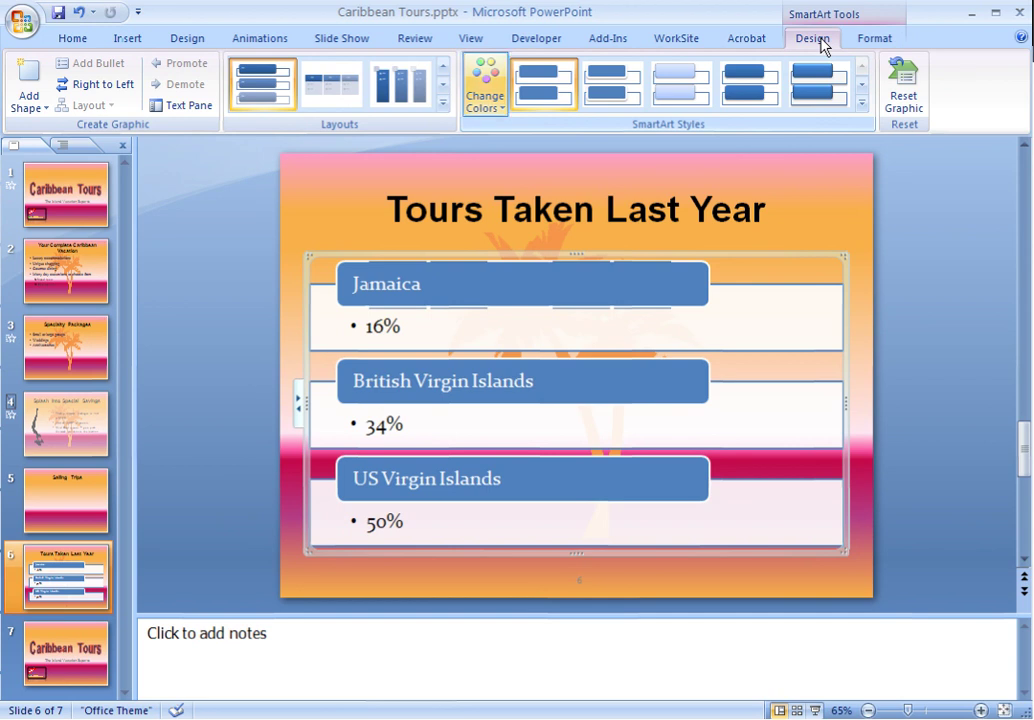
- Apply the last Colorful color scheme so the boxes become teal, green and orange
{"action": "left_click", "coordinate": [486, 90]}
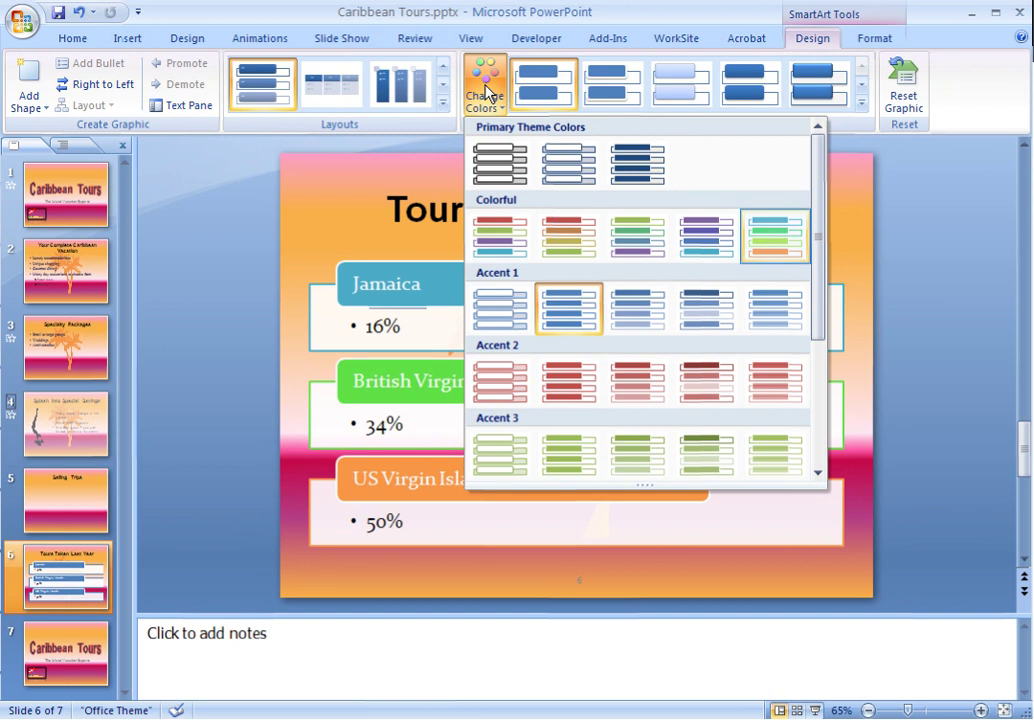
{"action": "left_click", "coordinate": [784, 250]}
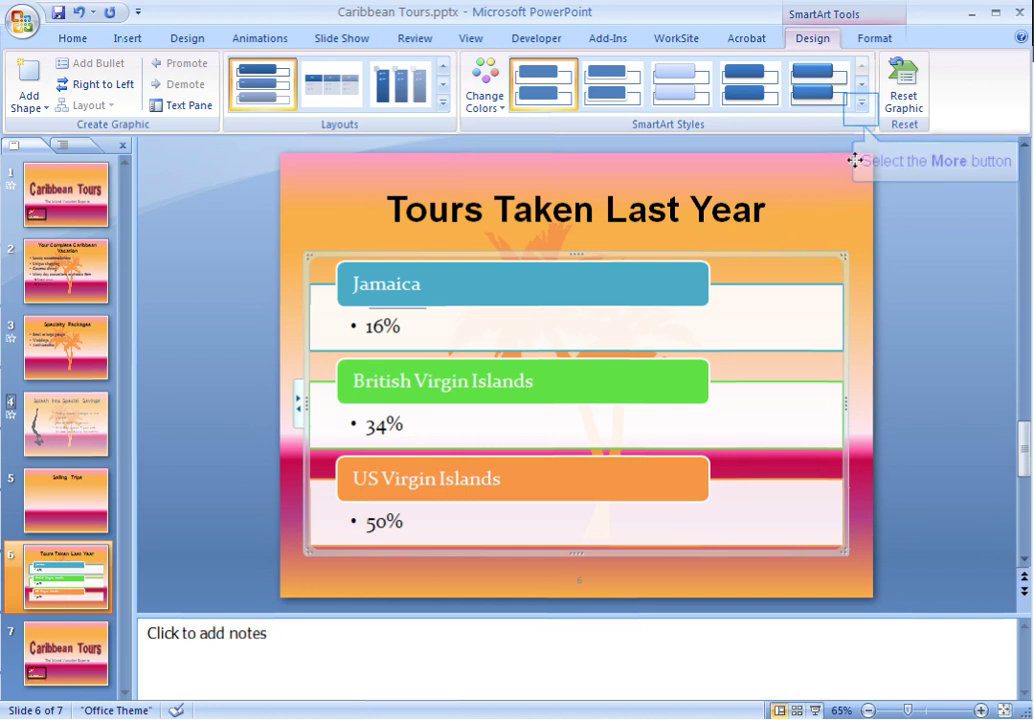
- Apply the second 3-D SmartArt style to the country list, then deselect it
{"action": "left_click", "coordinate": [860, 102]}
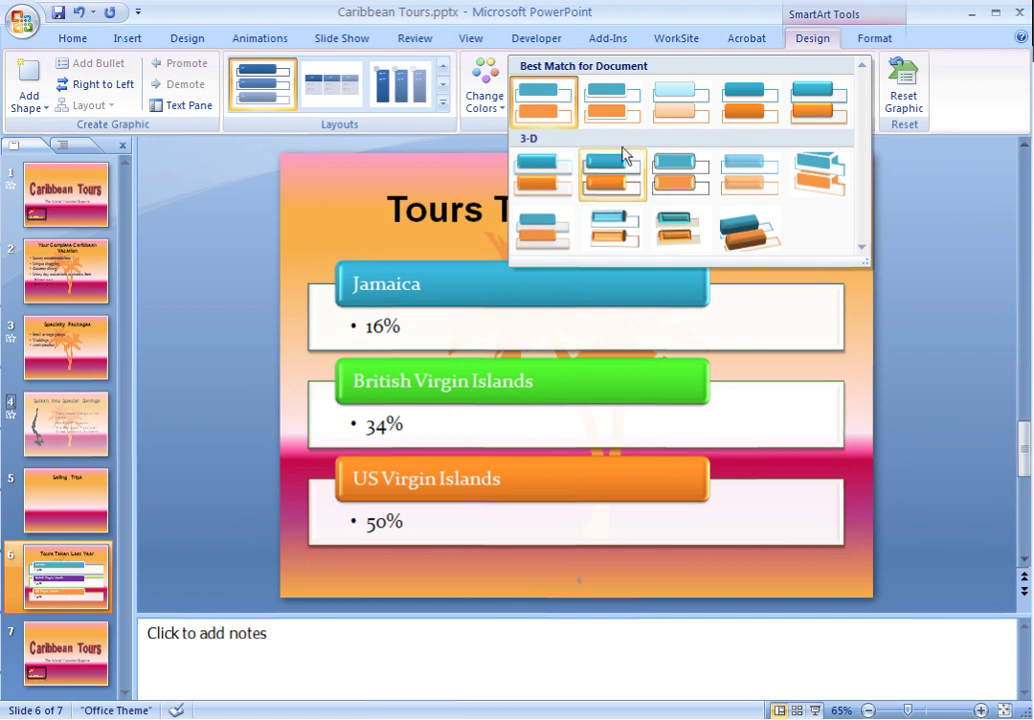
{"action": "left_click", "coordinate": [611, 176]}
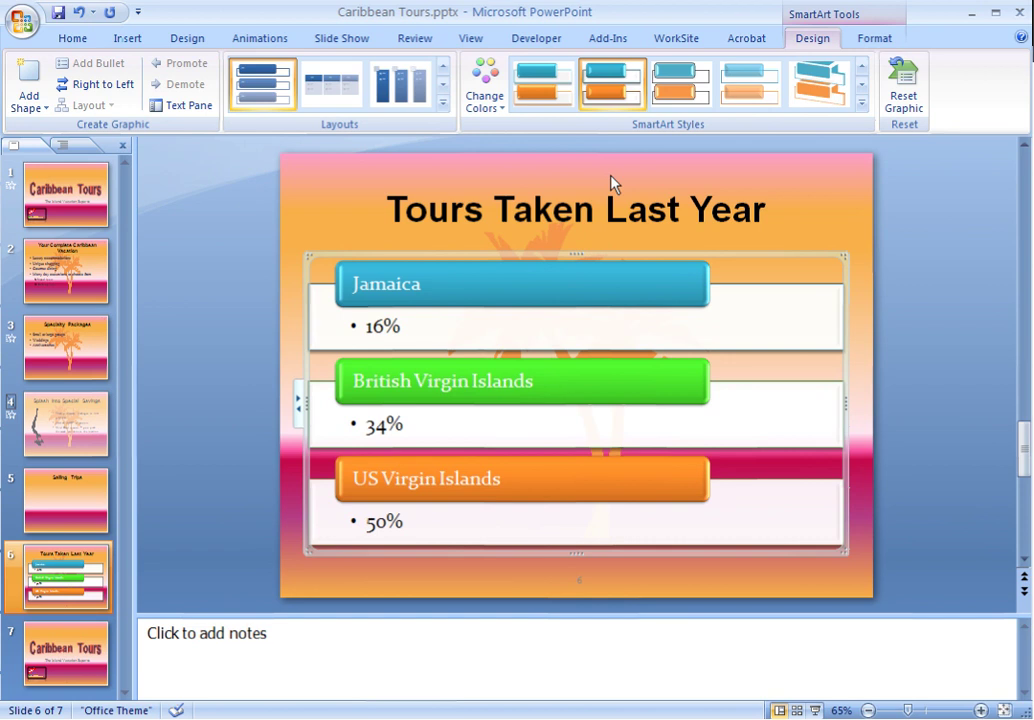
{"action": "left_click", "coordinate": [860, 232]}
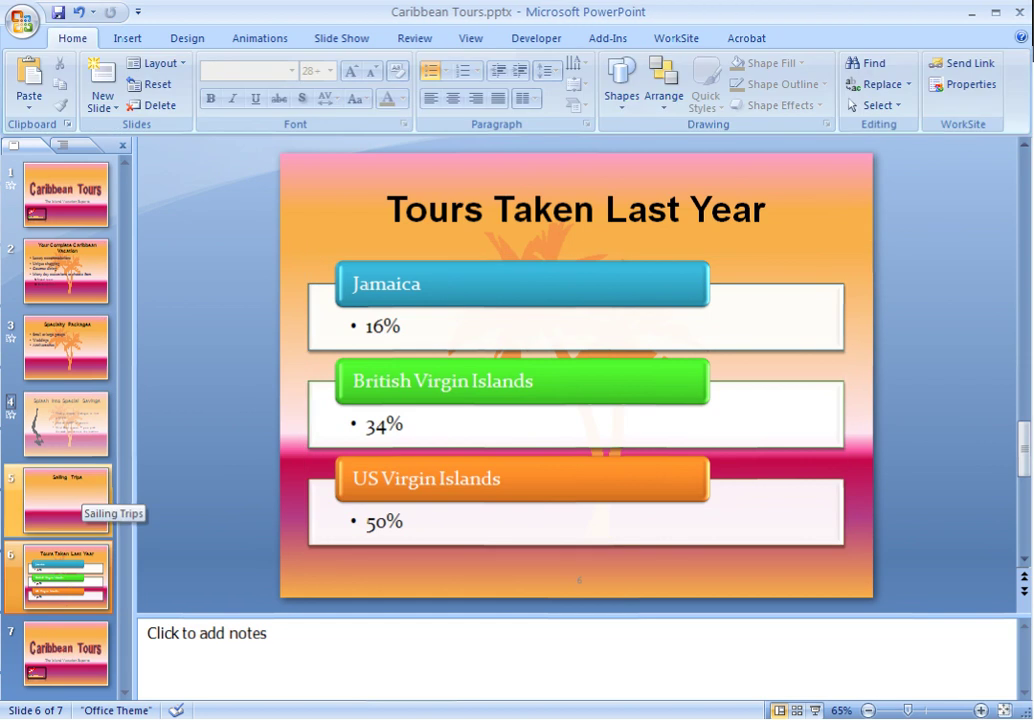
- Move back to slide 5, 'Sailing Trips', with Page Up
{"action": "key", "text": "Page_Up"}
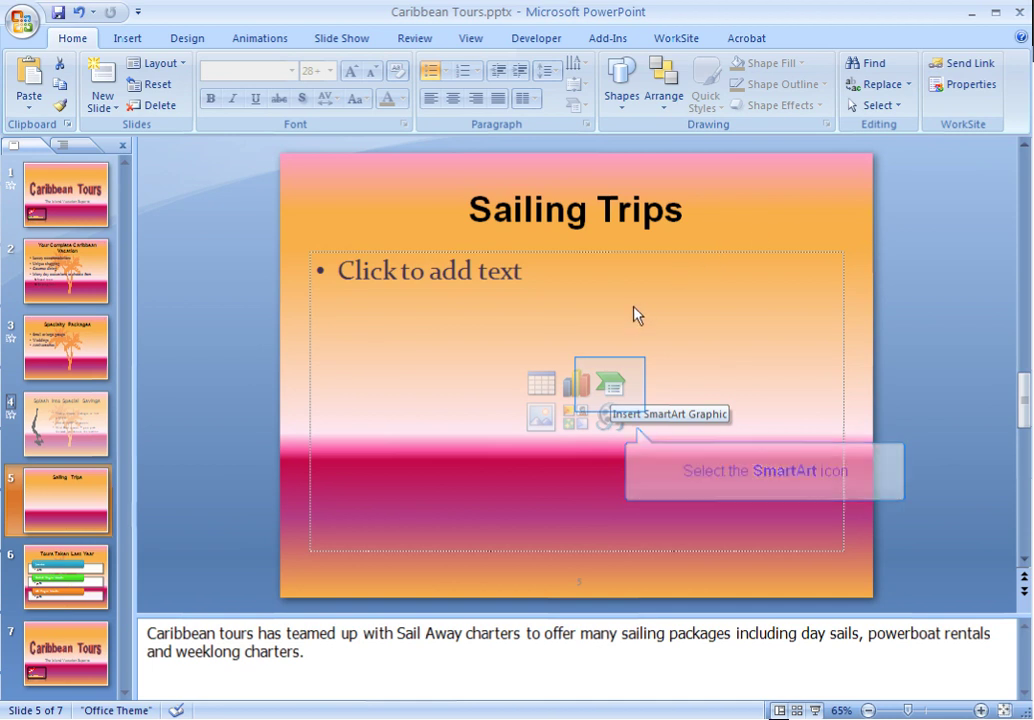
- Insert a Bending Picture Accent List from the List category into the empty placeholder
{"action": "left_click", "coordinate": [612, 386]}
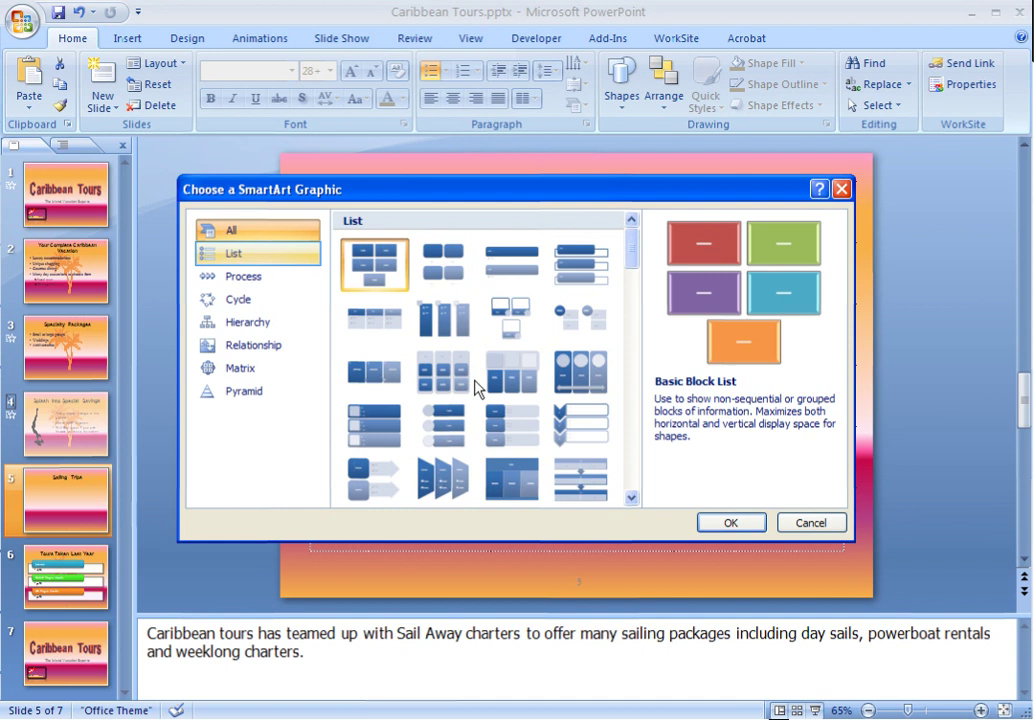
{"action": "left_click", "coordinate": [236, 257]}
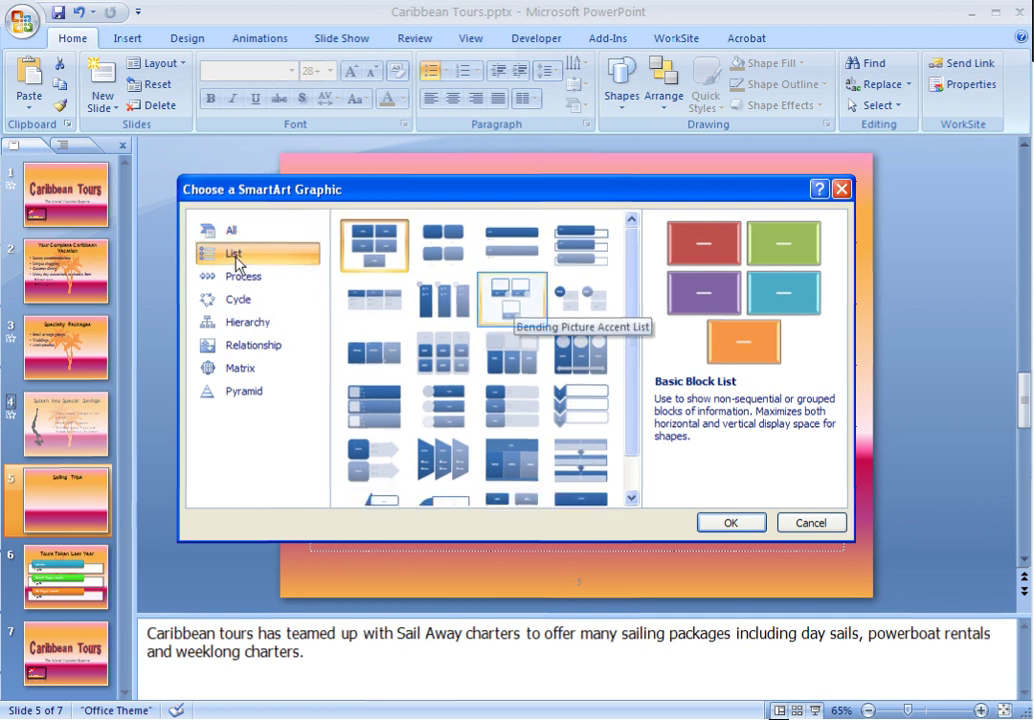
{"action": "left_click", "coordinate": [516, 306]}
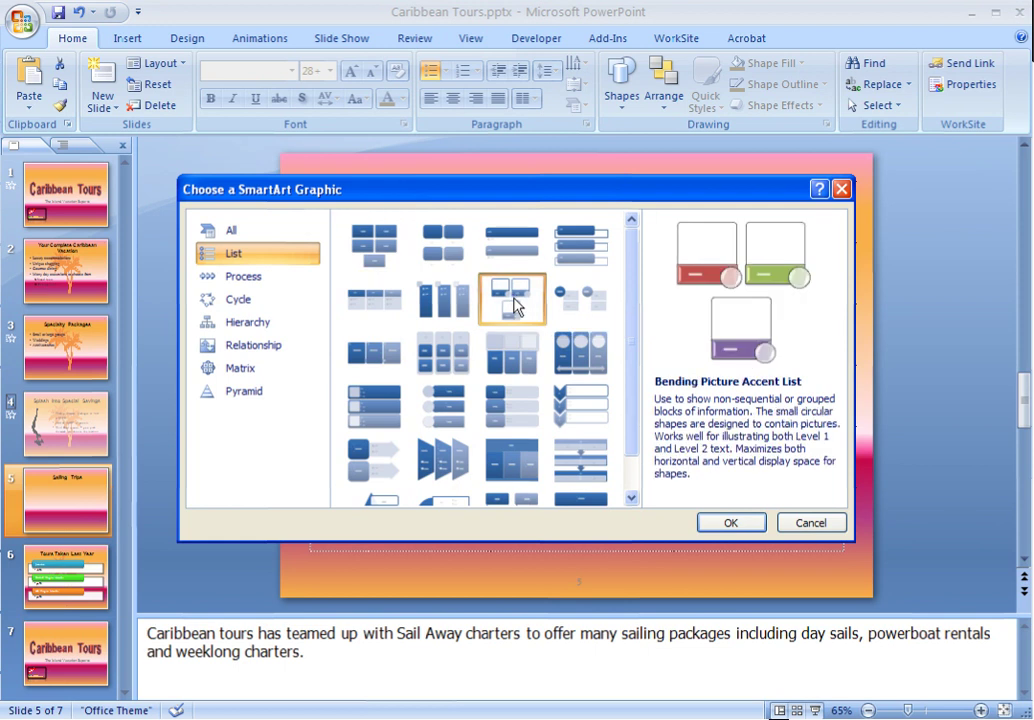
{"action": "left_click", "coordinate": [729, 523]}
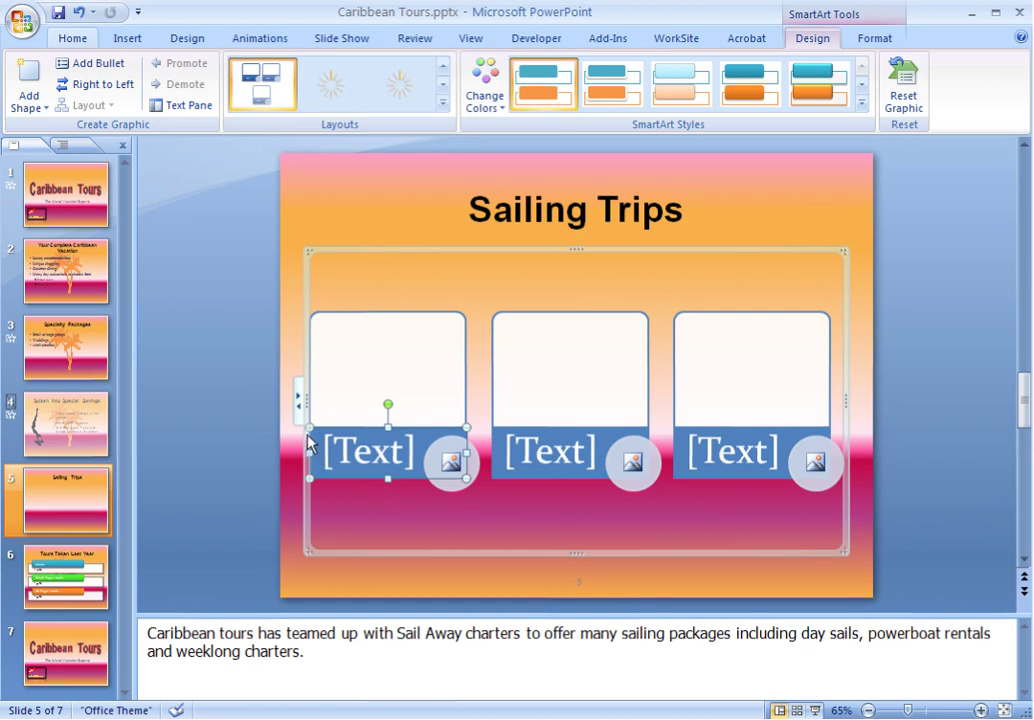
- Enter 'Daily or Weekly' as the first bullet in the Text Pane and delete the two empty bullets
{"action": "left_click", "coordinate": [298, 400]}
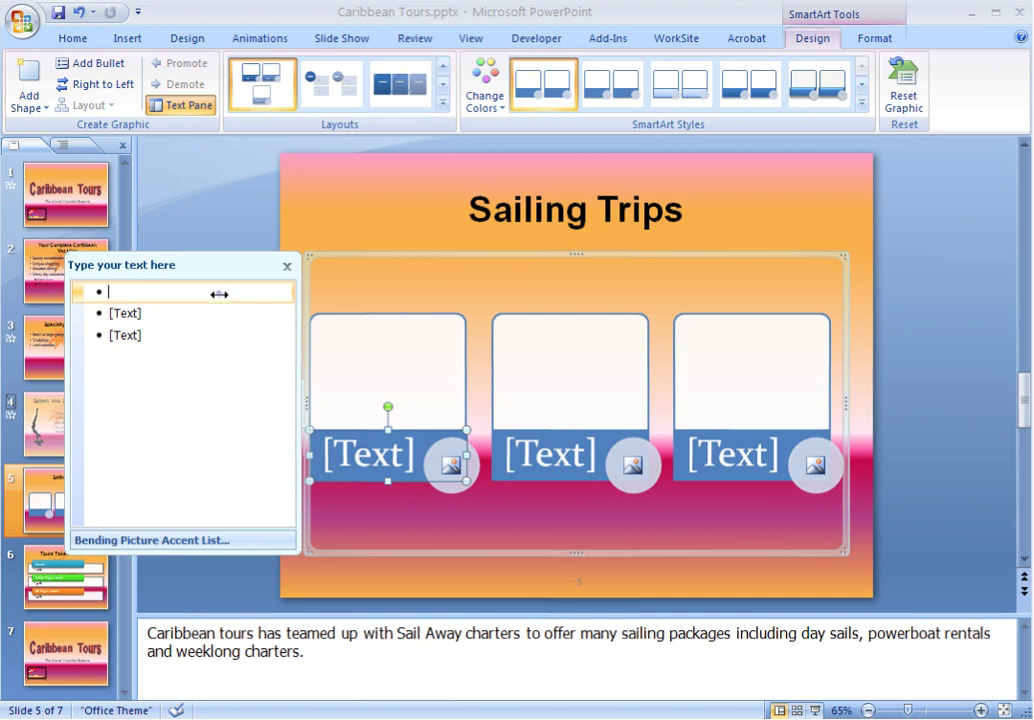
{"action": "type", "text": "Dail"}
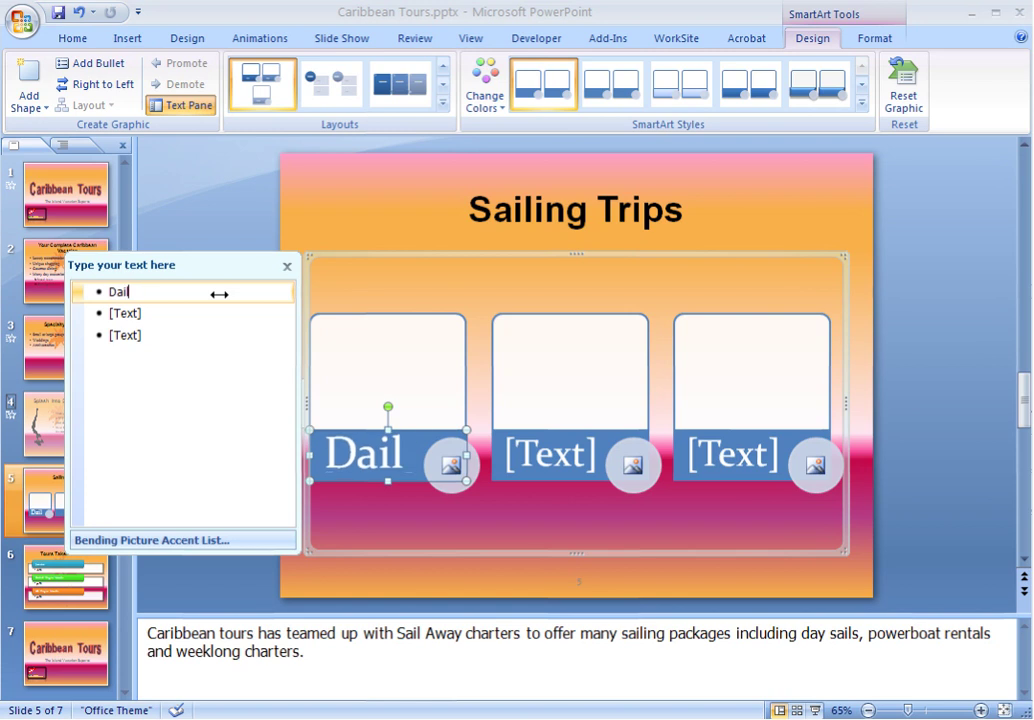
{"action": "type", "text": "y or Wee"}
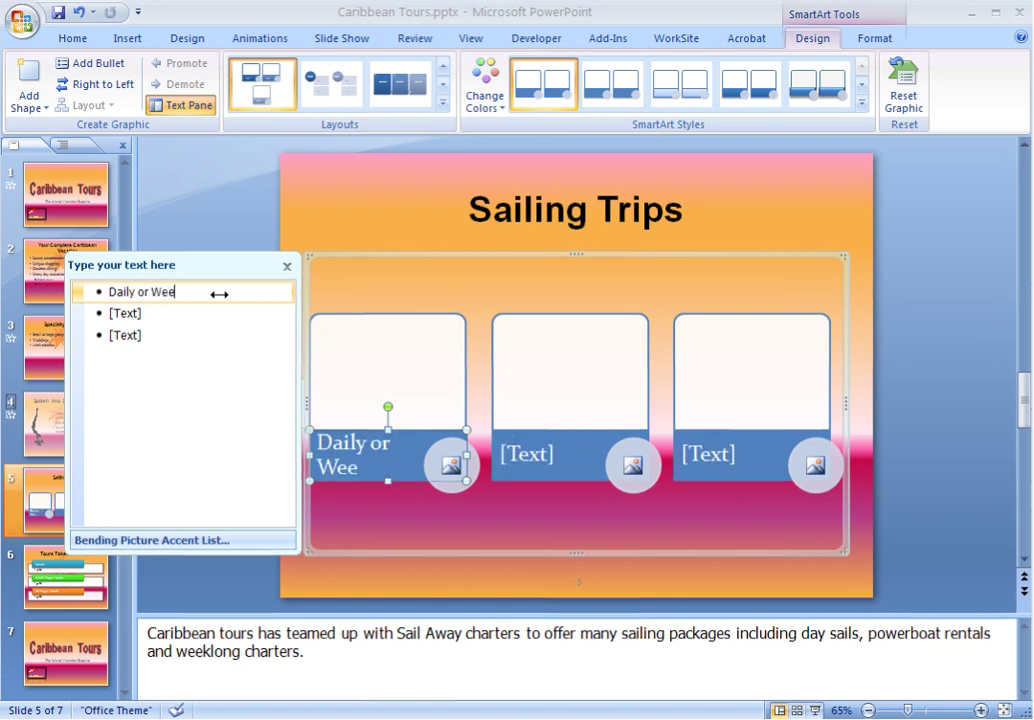
{"action": "type", "text": "kly"}
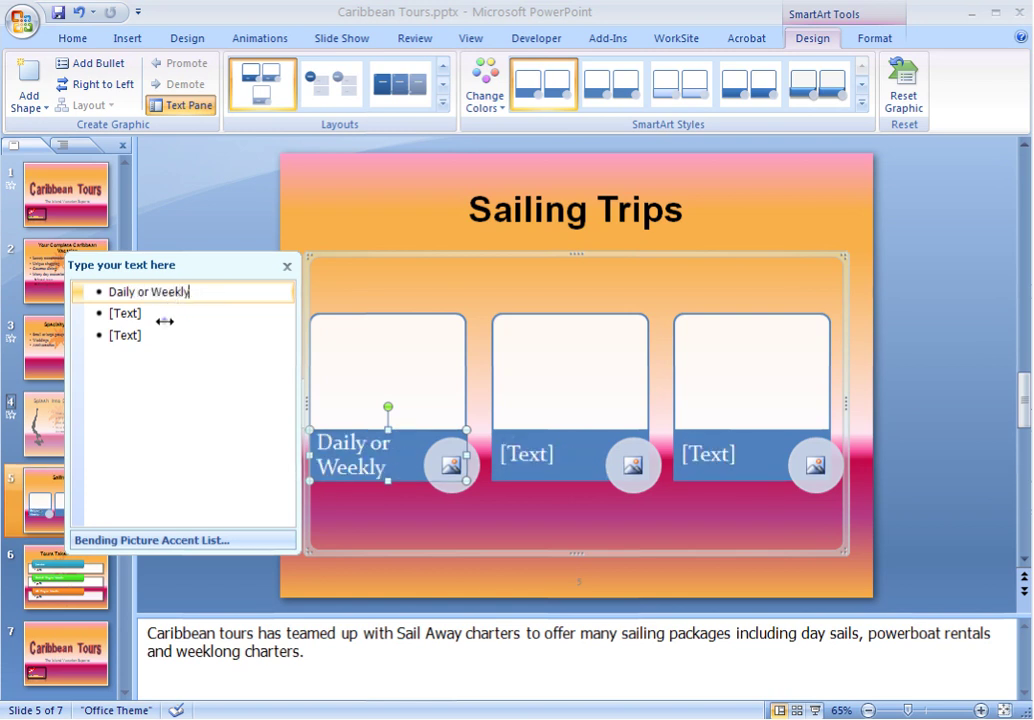
{"action": "key", "text": "Delete"}
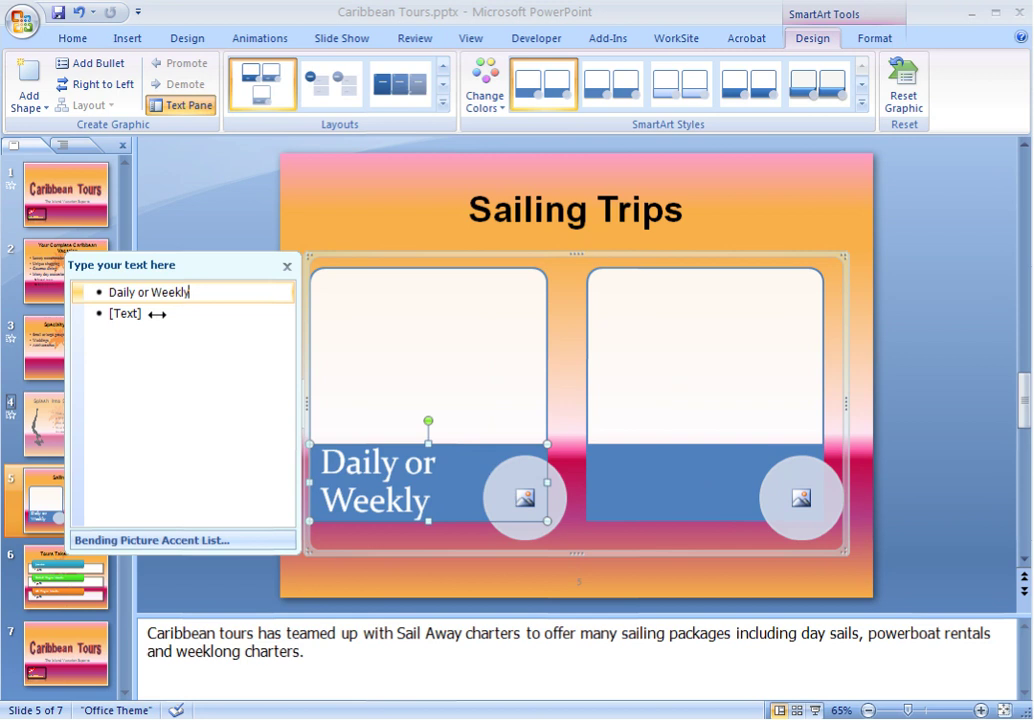
{"action": "key", "text": "Delete"}
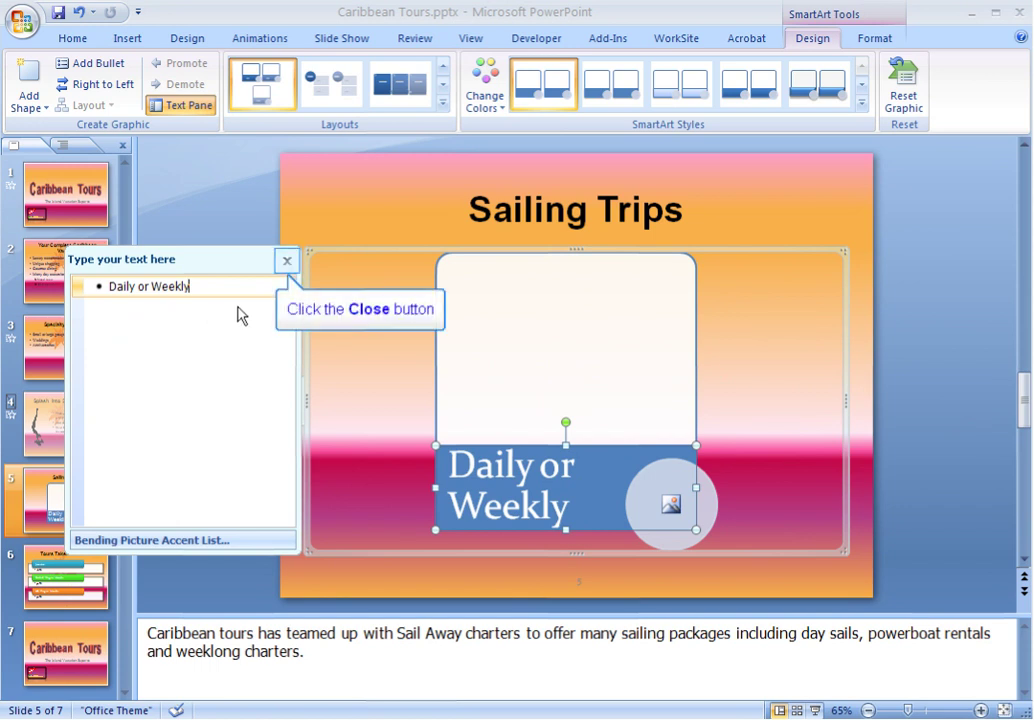
- Close the text pane and fill the shape's circle with the SALBOAT4.WMF sailboat picture
{"action": "left_click", "coordinate": [287, 264]}
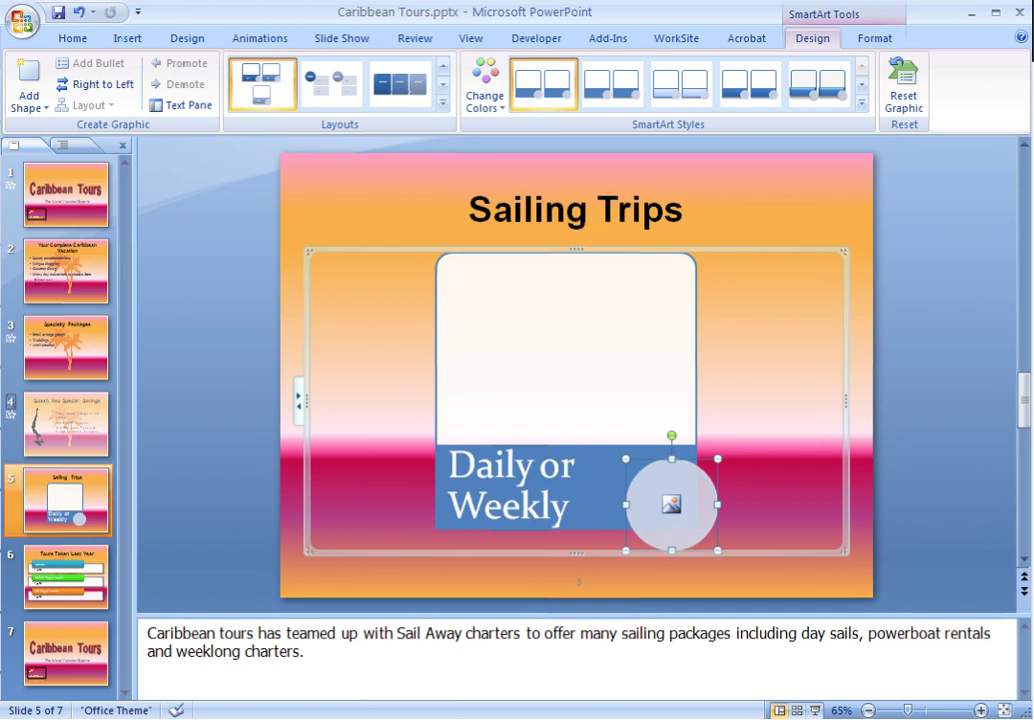
{"action": "left_click", "coordinate": [671, 504]}
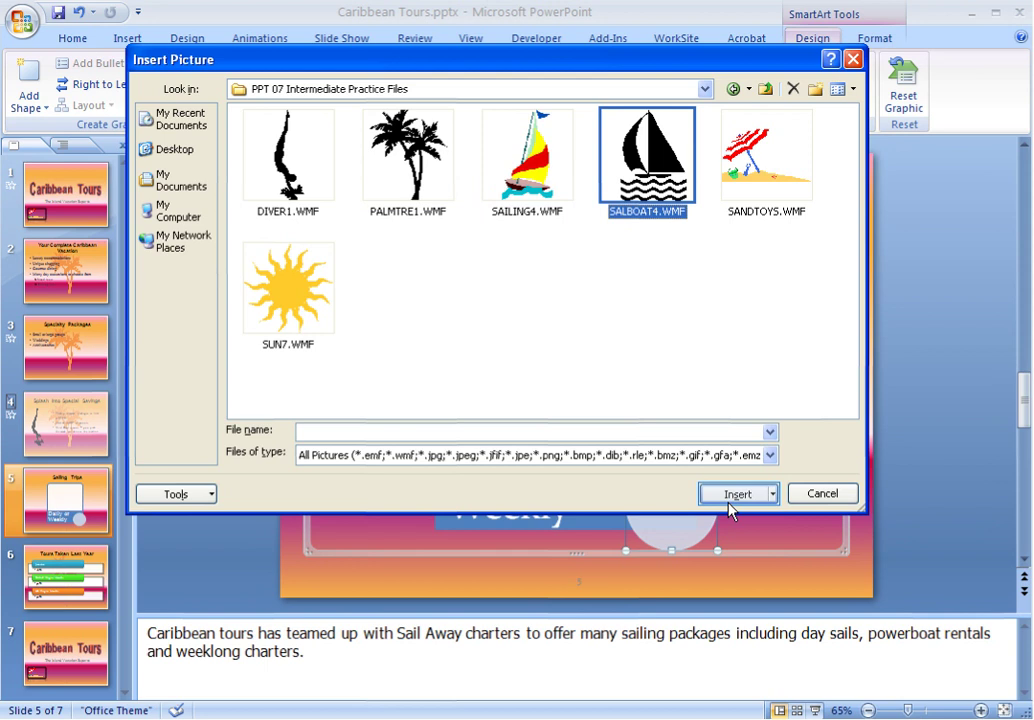
{"action": "left_click", "coordinate": [733, 508]}
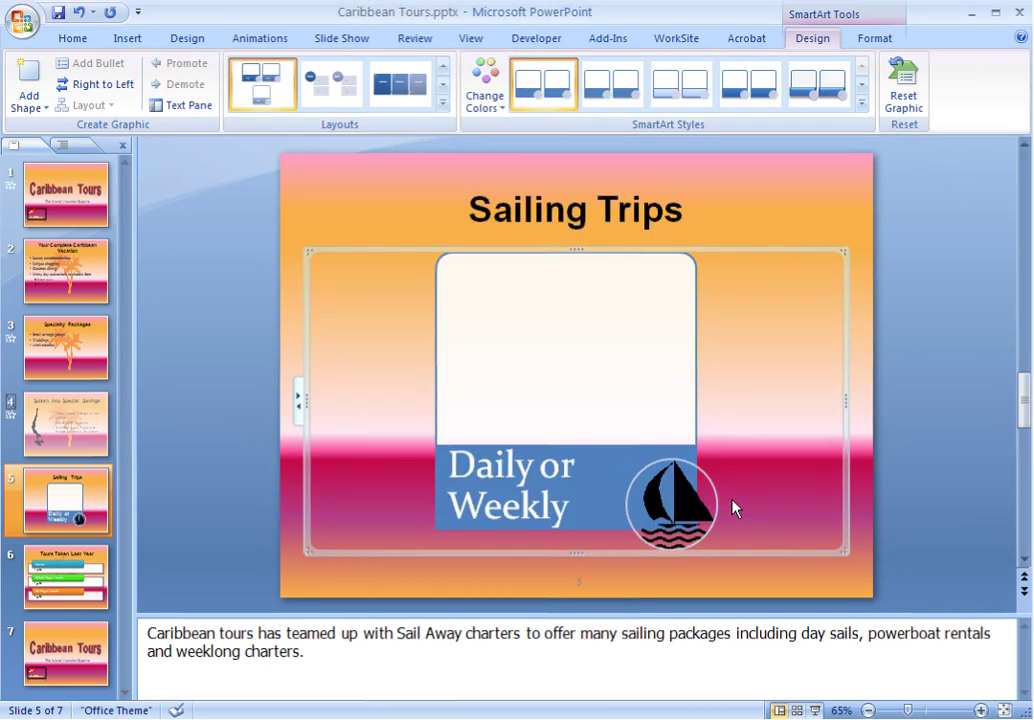